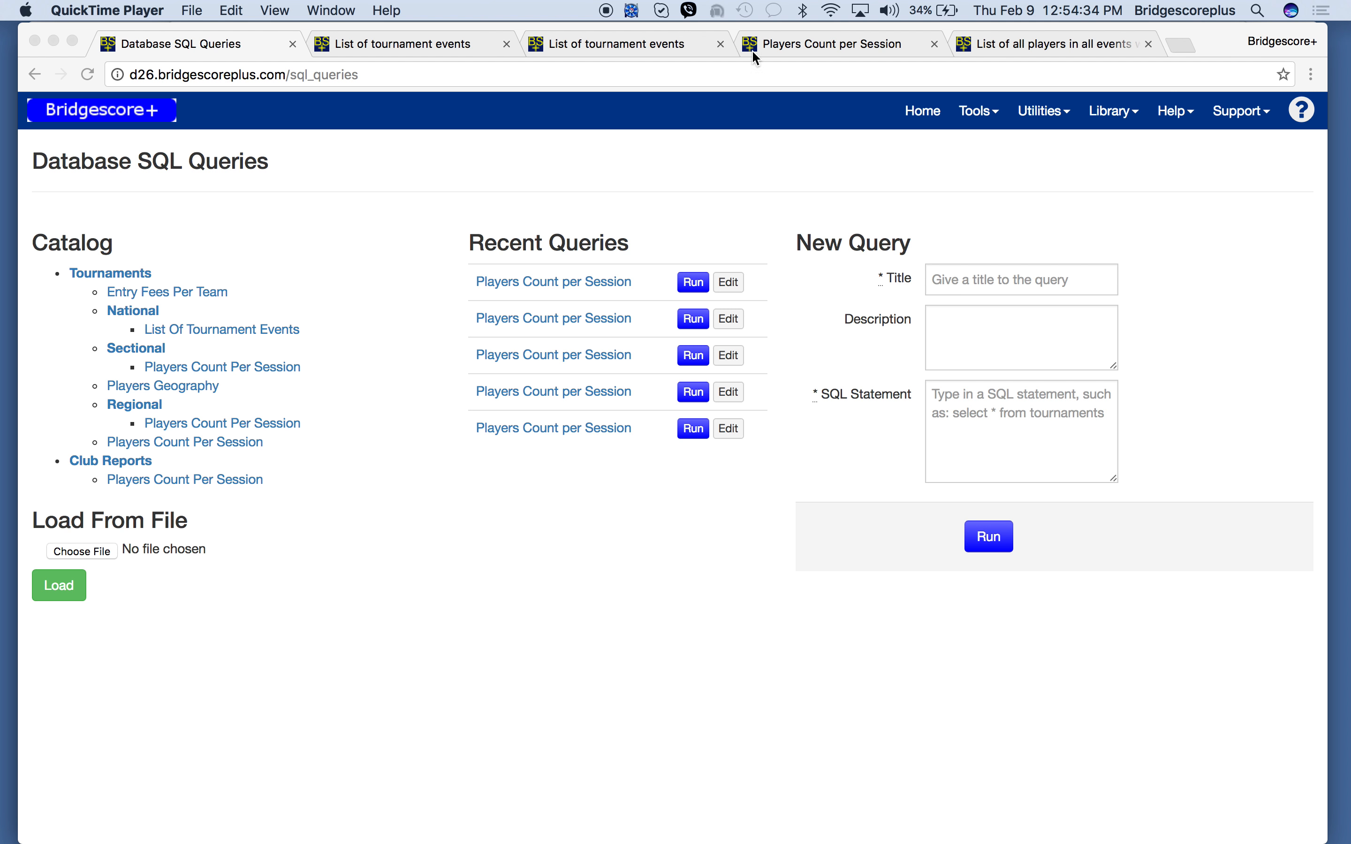
# Step: View the existing Players Count per Session report, and open the topmost recent query for editing with a wider SQL statement box
pyautogui.click(809, 42)
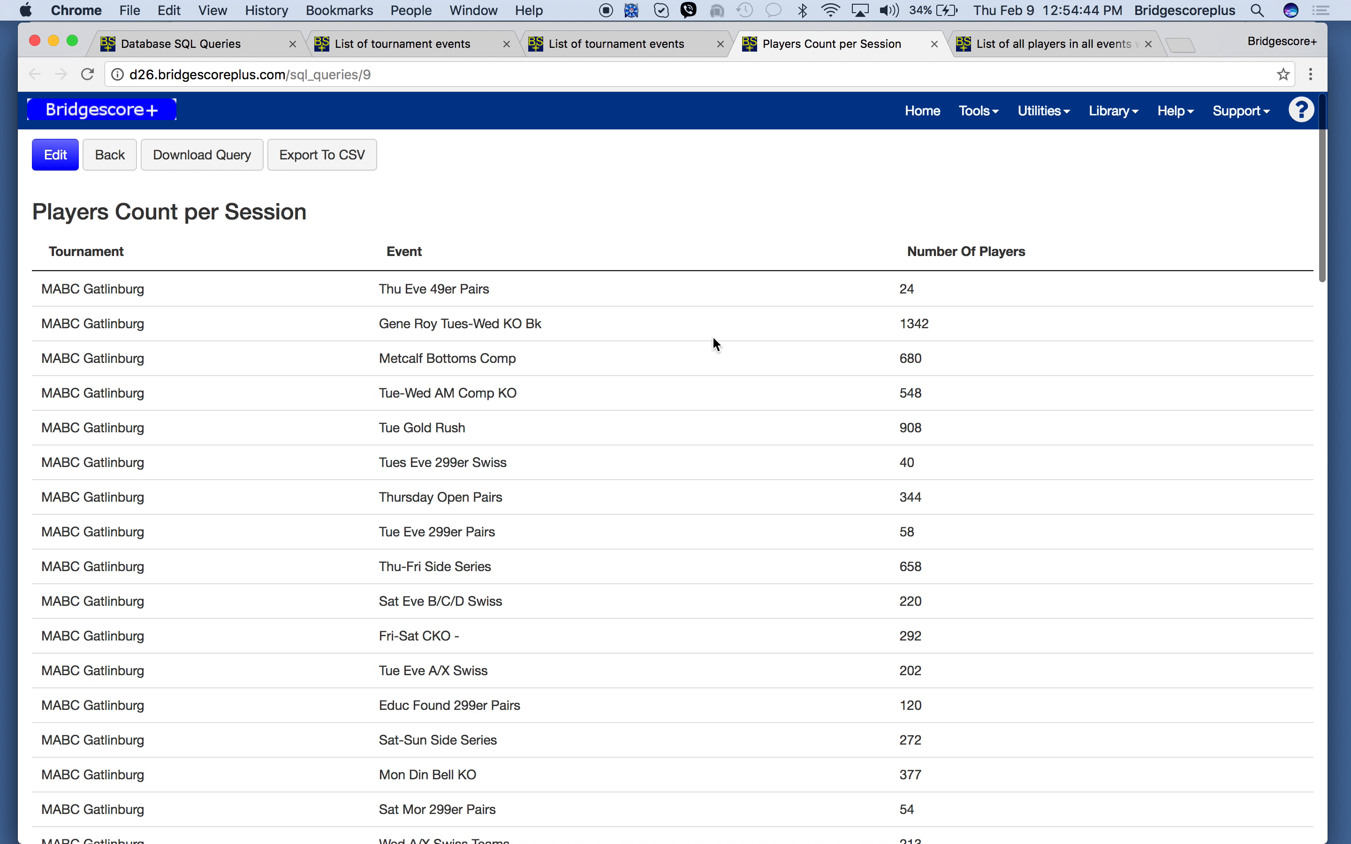
pyautogui.click(216, 56)
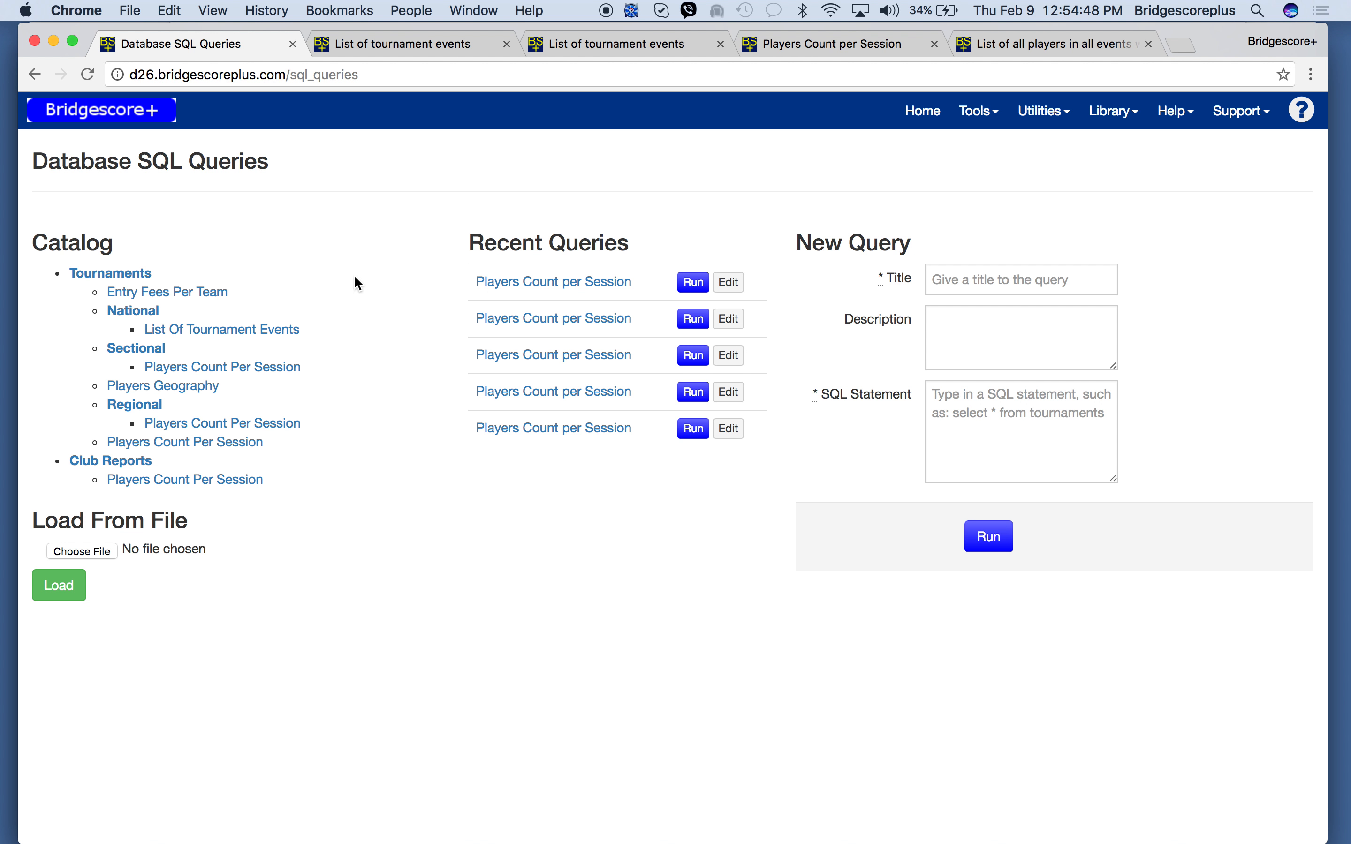
pyautogui.click(734, 288)
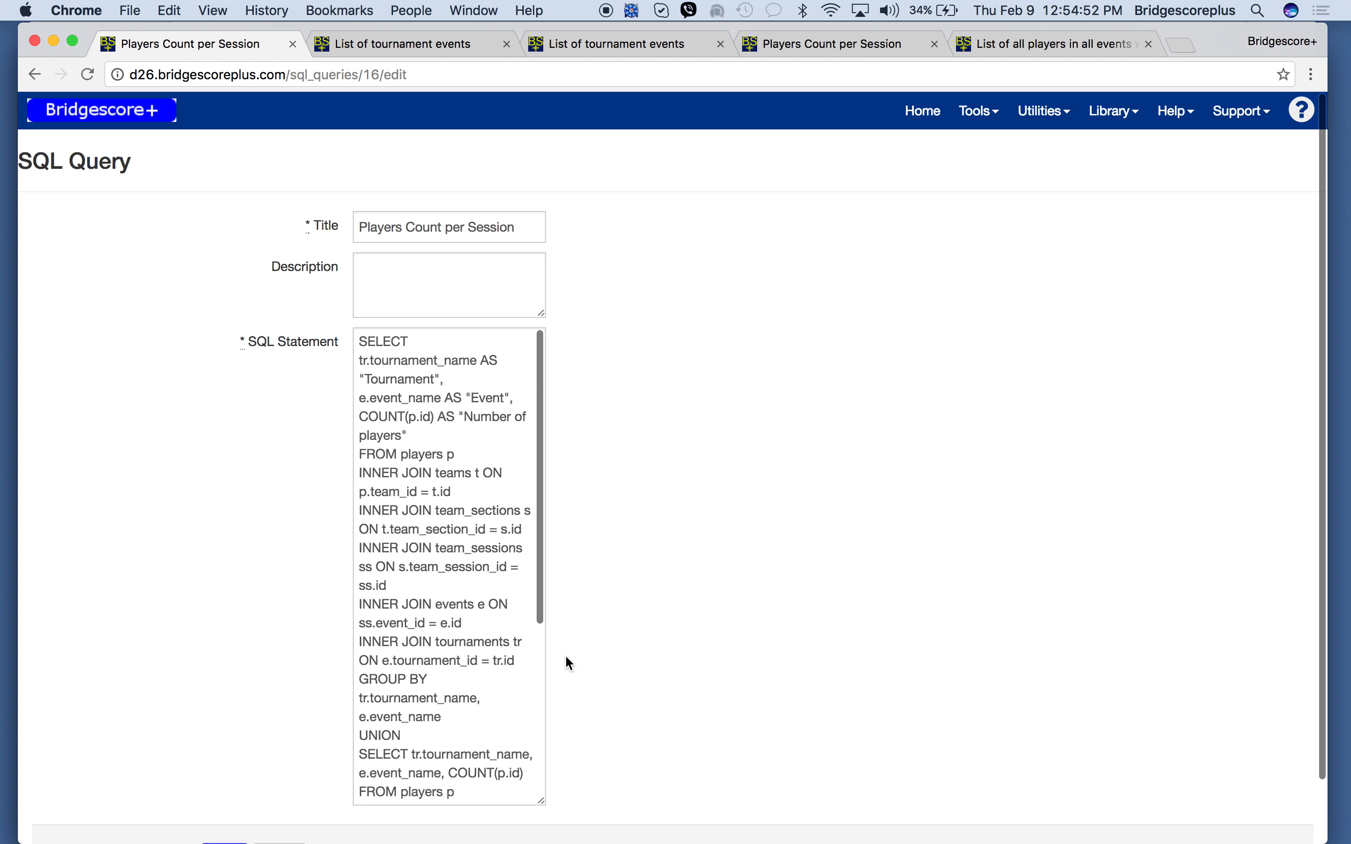
pyautogui.moveTo(543, 802); pyautogui.dragTo(966, 773)
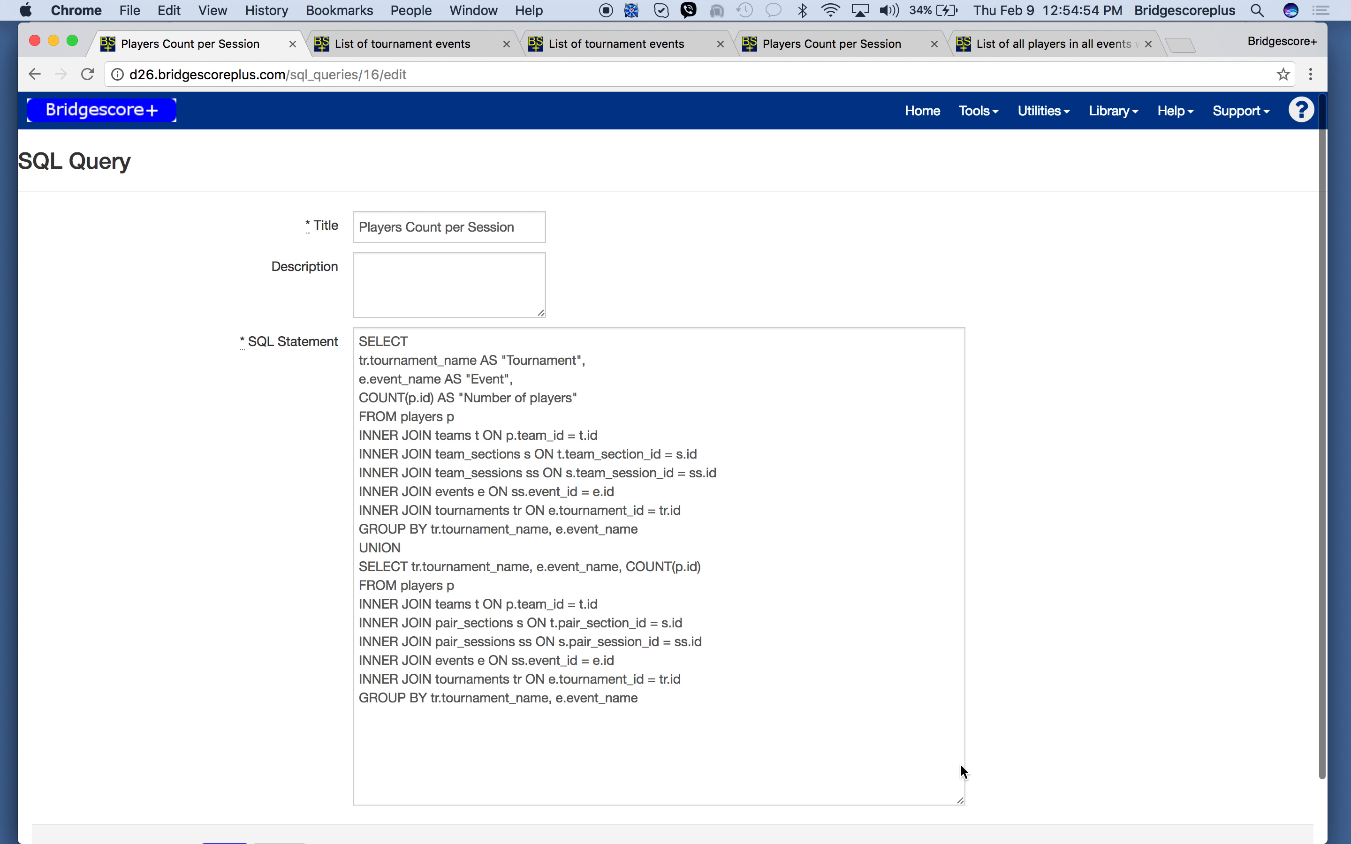
# Step: Add the column e.event_start_date_local AS "Date", on its own line after the event name in the first SELECT
pyautogui.click(538, 384)
pyautogui.press('Return')
pyautogui.write('e.even')
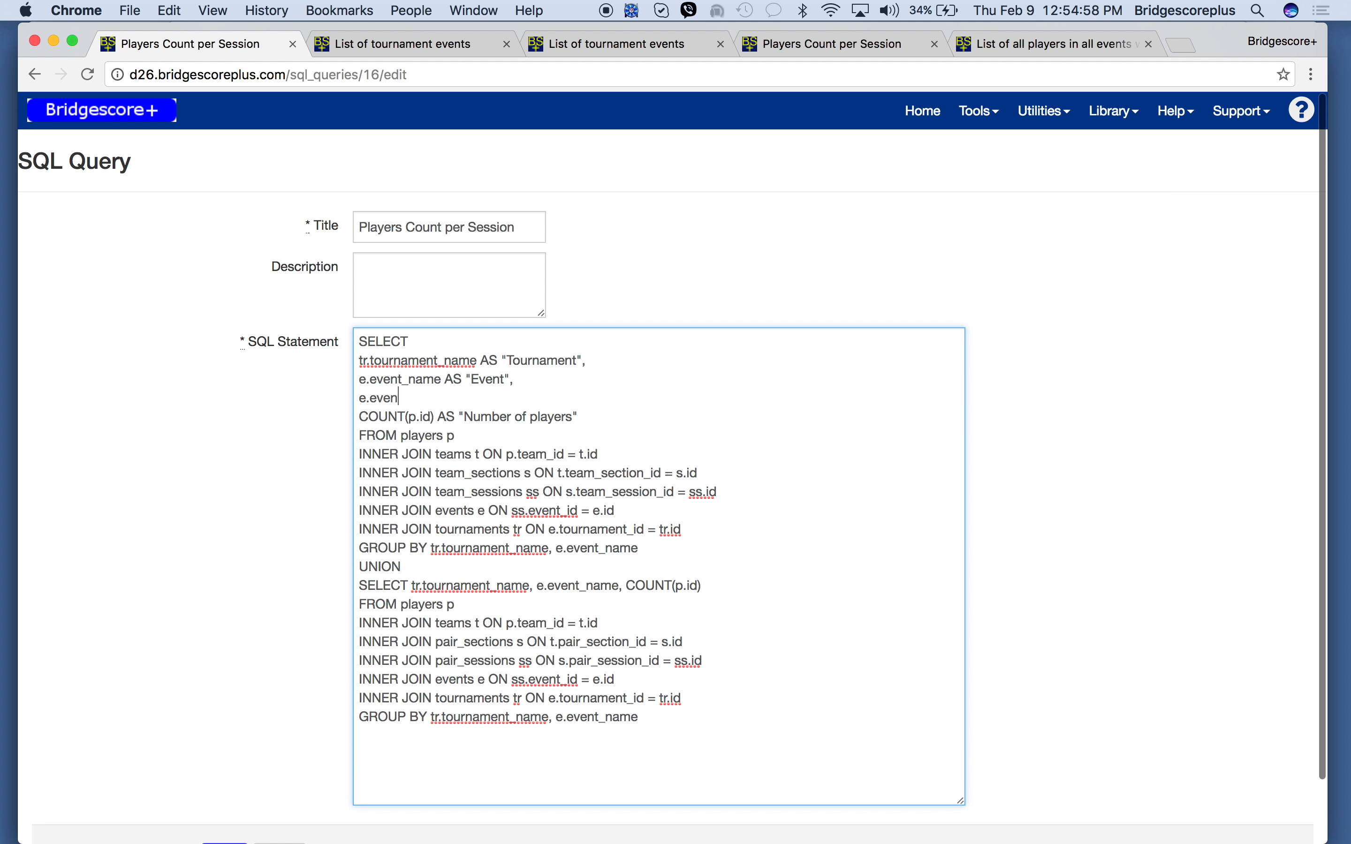
pyautogui.write('t_start_date_local AS "Da')
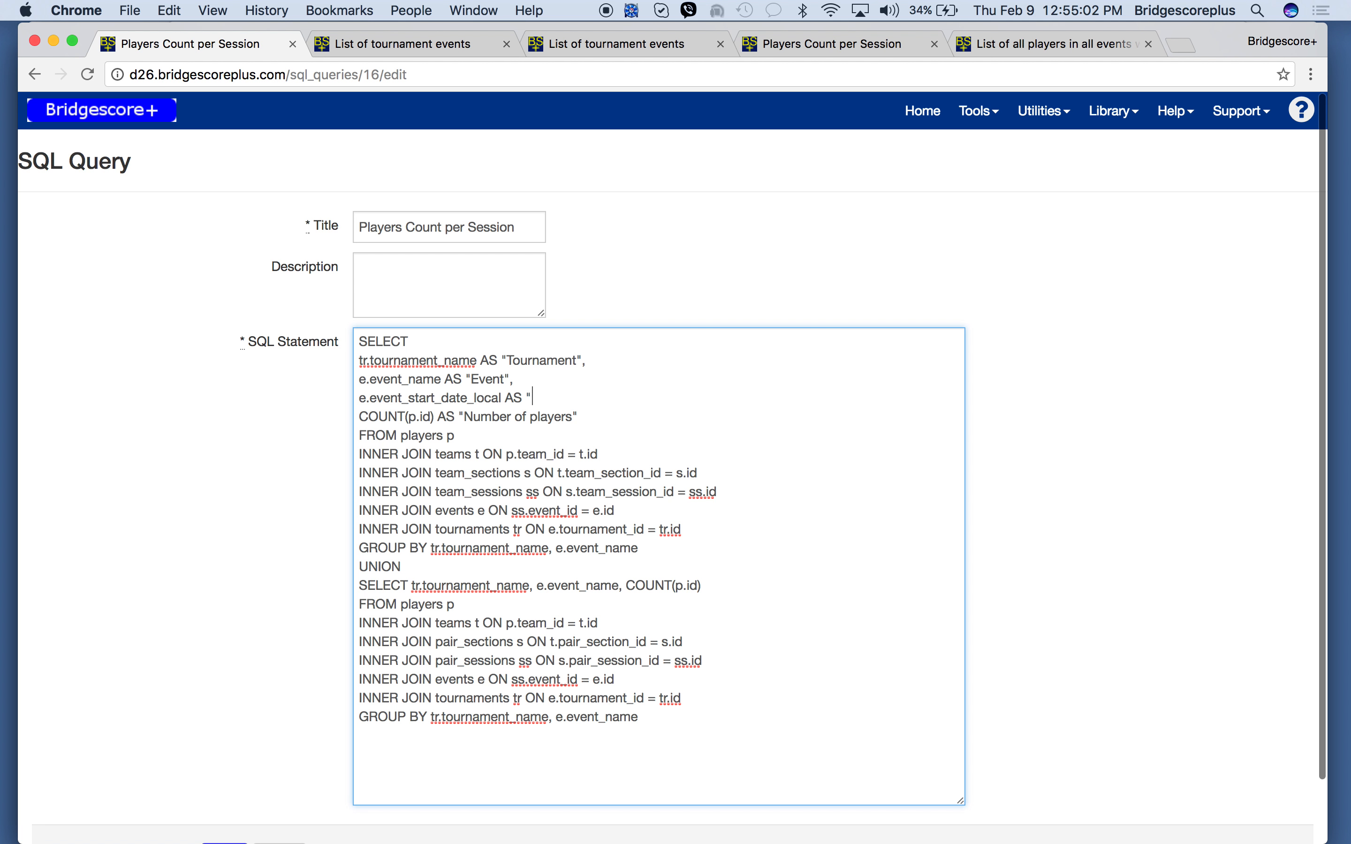
pyautogui.write('te",')
# Step: Copy e.event_start_date_local and append it to the first GROUP BY clause after e.event_name
pyautogui.doubleClick(363, 401)
pyautogui.press('super+c')
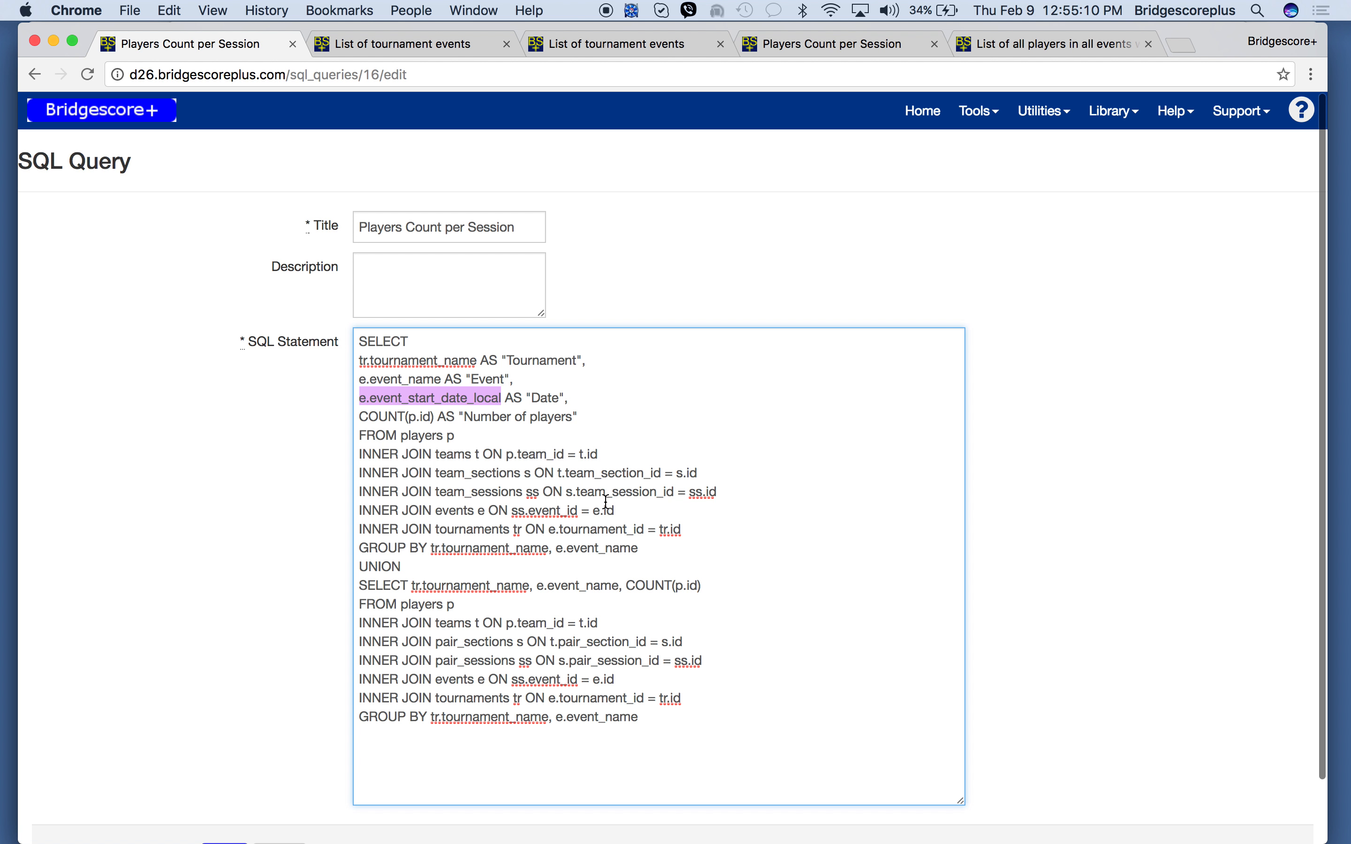
pyautogui.click(642, 548)
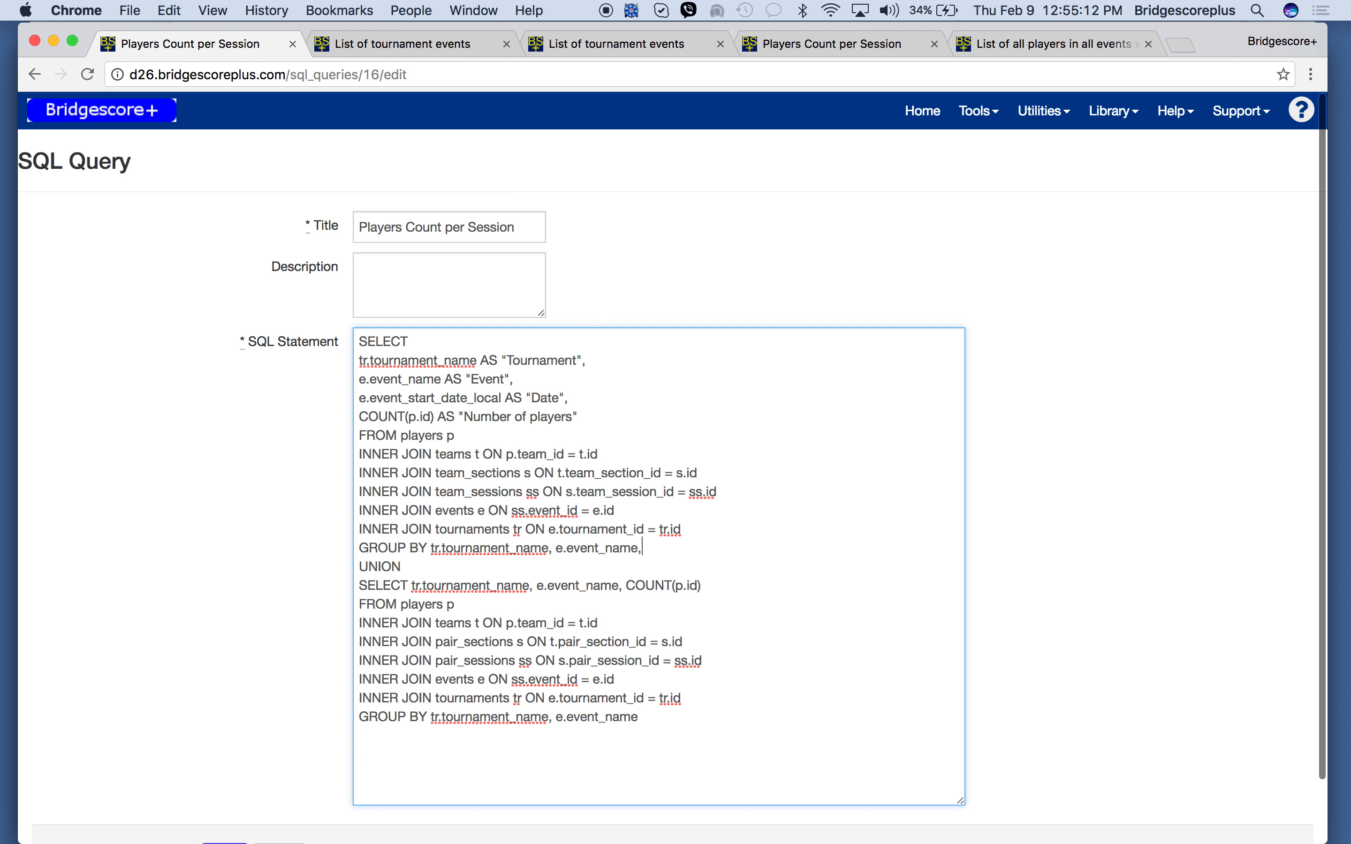
pyautogui.write(',')
pyautogui.press('super+v')
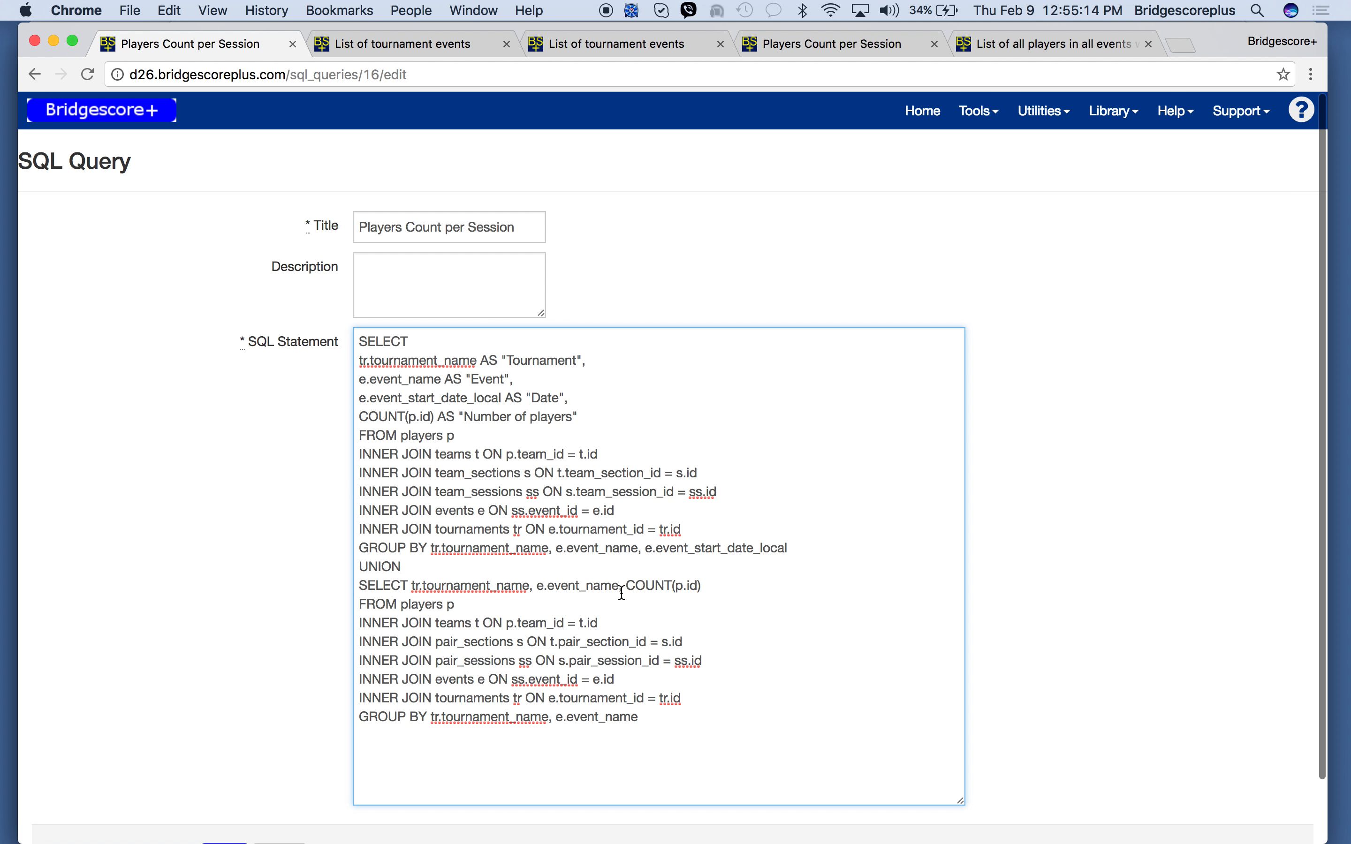
# Step: Insert e.event_start_date_local before COUNT(p.id) in the second SELECT and append it to the second GROUP BY clause
pyautogui.click(626, 591)
pyautogui.press('super+v')
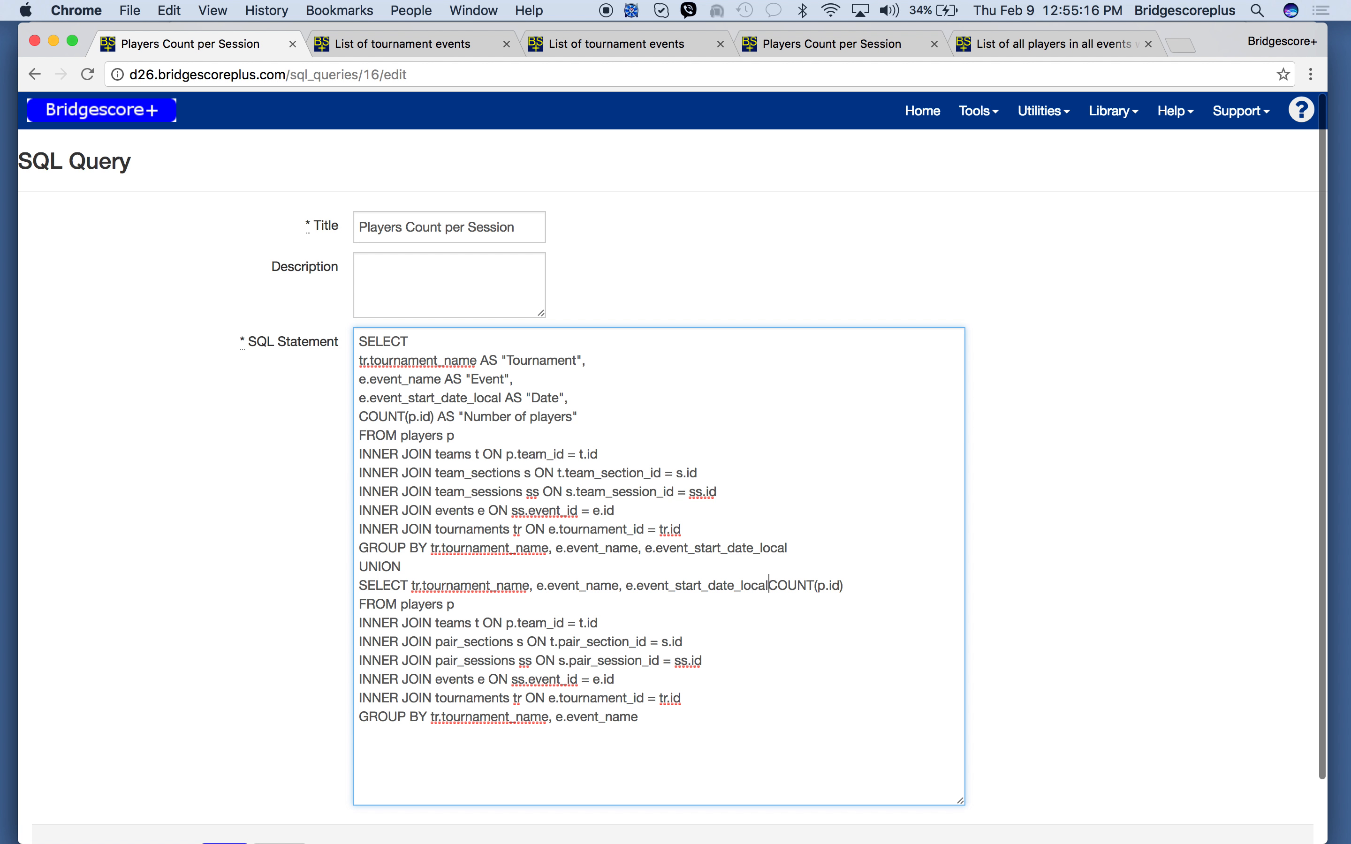
pyautogui.write(', ')
pyautogui.write(',')
pyautogui.press('super+v')
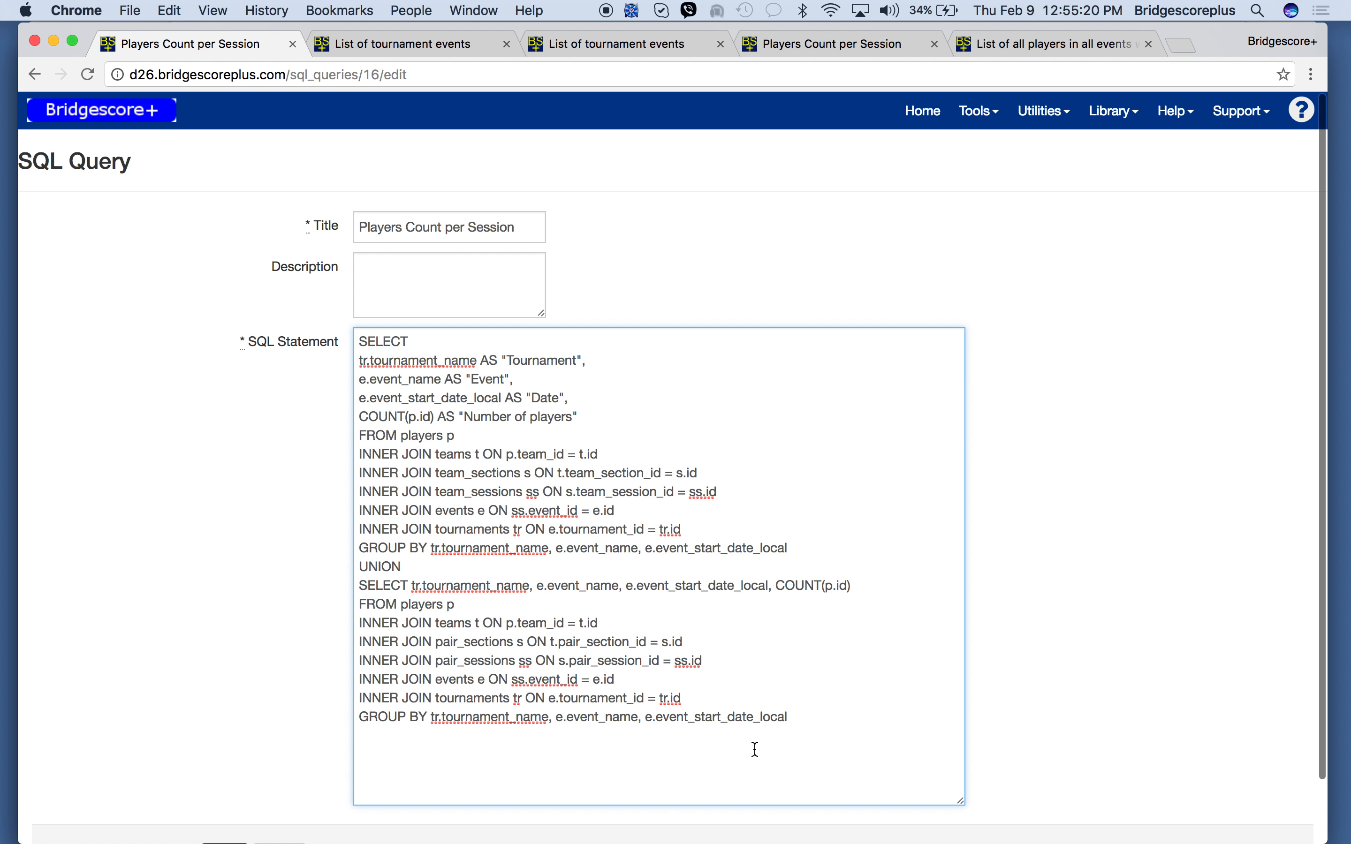
# Step: Fill in the query's description with "New report with date." and, on a second line, "Descriptive text."
pyautogui.scroll(-3, 1020, 621)
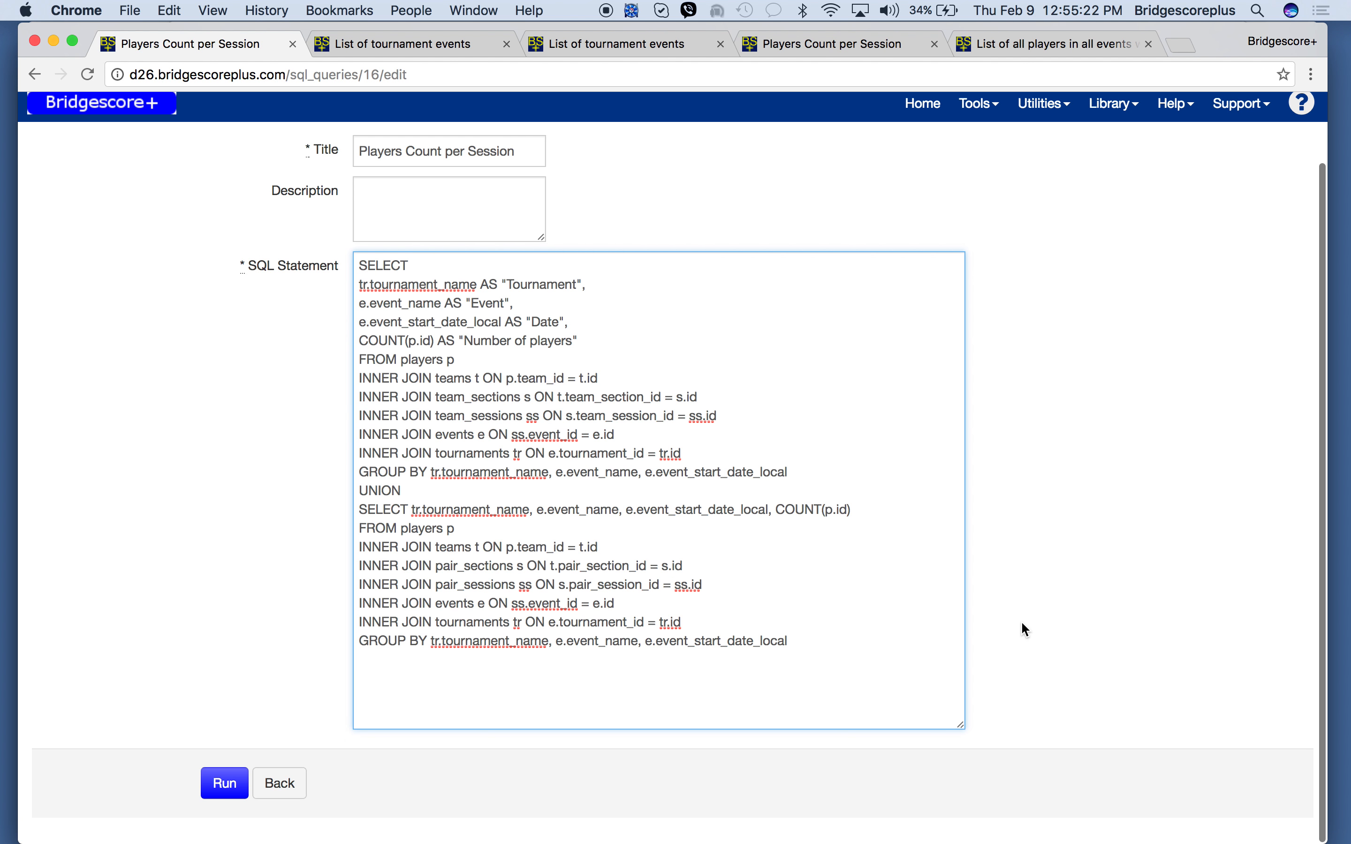
pyautogui.click(404, 207)
pyautogui.write('N')
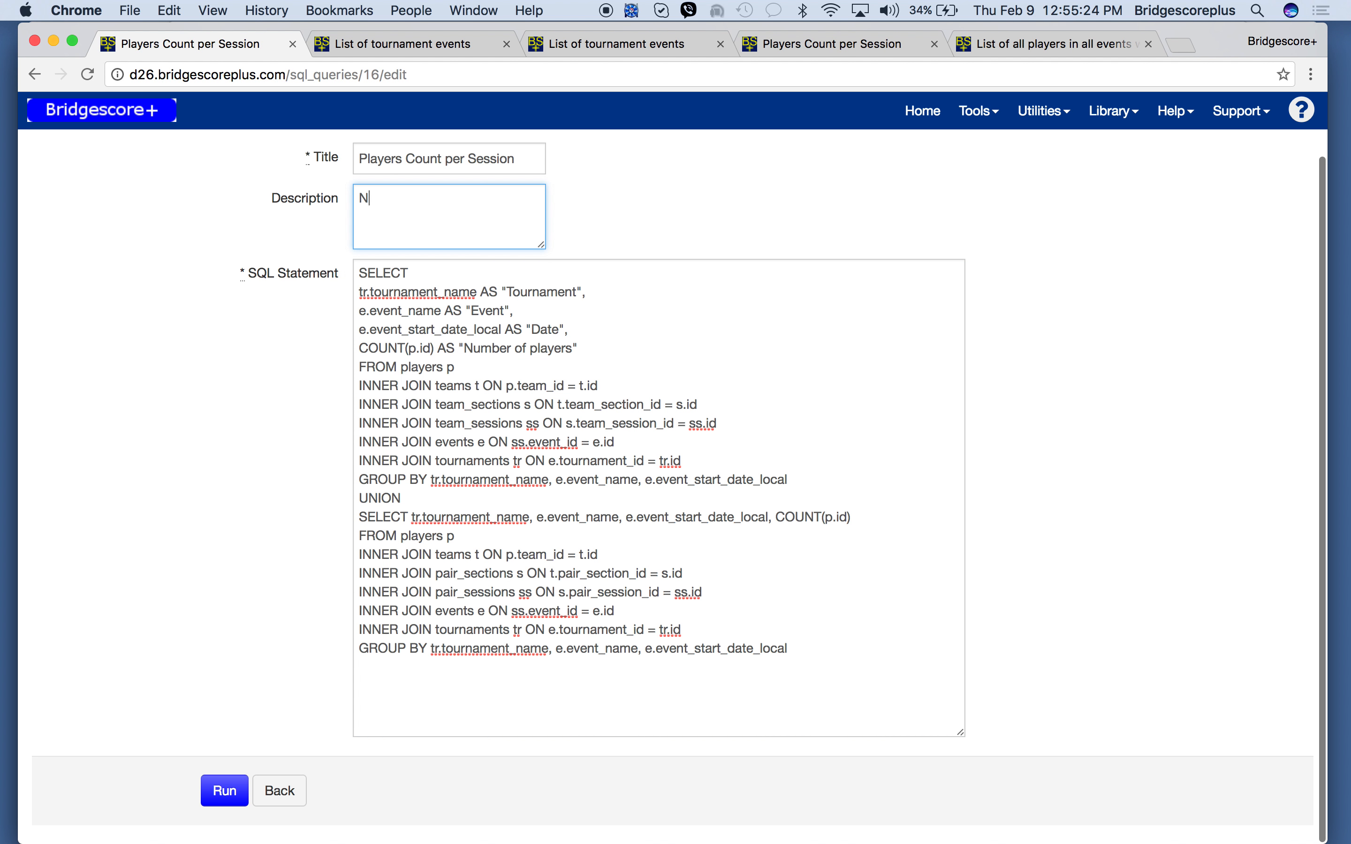
pyautogui.write('ew report with date.')
pyautogui.press('Return')
pyautogui.write('Descriptio')
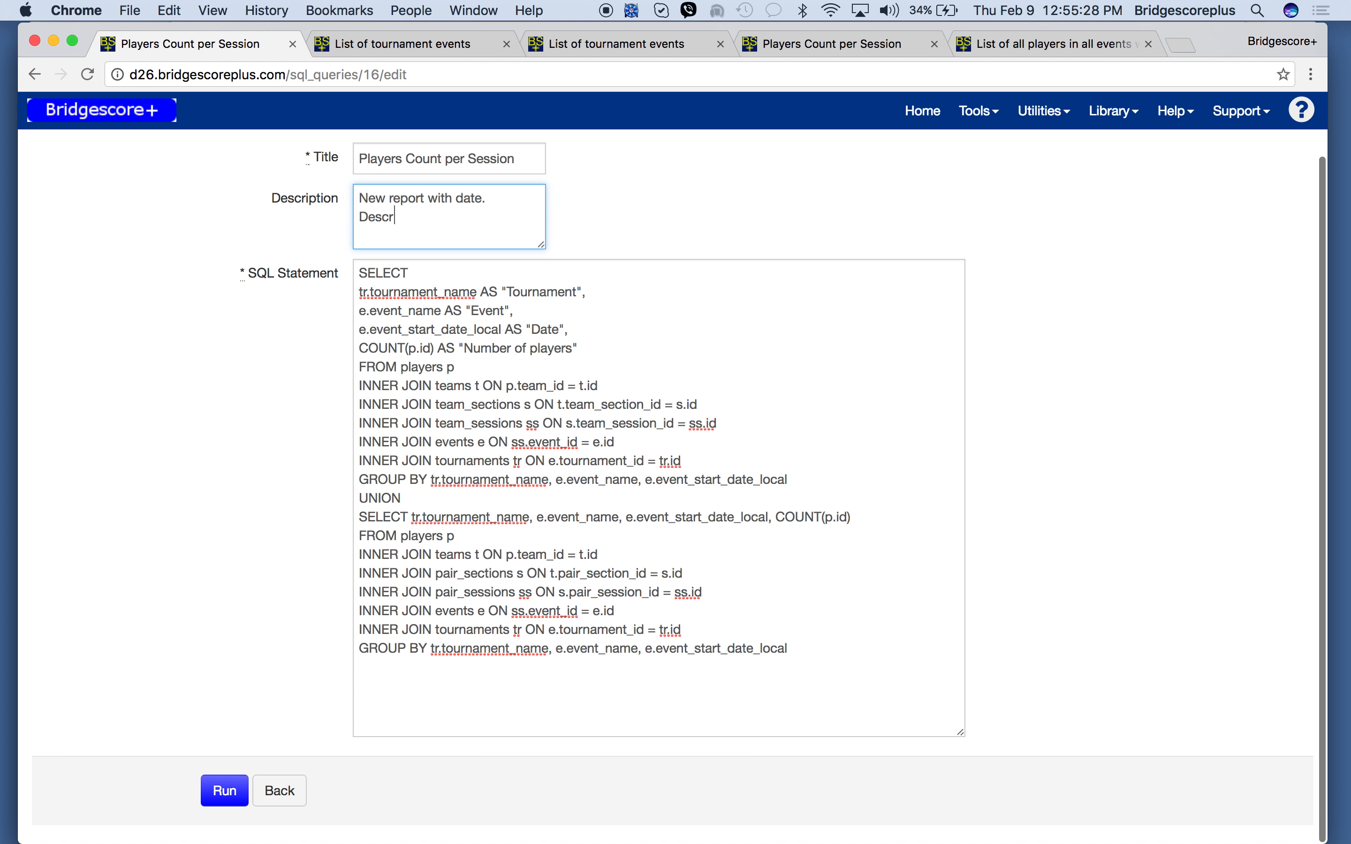
pyautogui.press('BackSpace')
pyautogui.press('BackSpace')
pyautogui.write('ive test.')
pyautogui.press('BackSpace')
pyautogui.press('BackSpace')
pyautogui.press('BackSpace')
pyautogui.write('xt.')
# Step: Change the query's title to "Players Count per Session With Date" and run the query
pyautogui.click(523, 164)
pyautogui.write('With ')
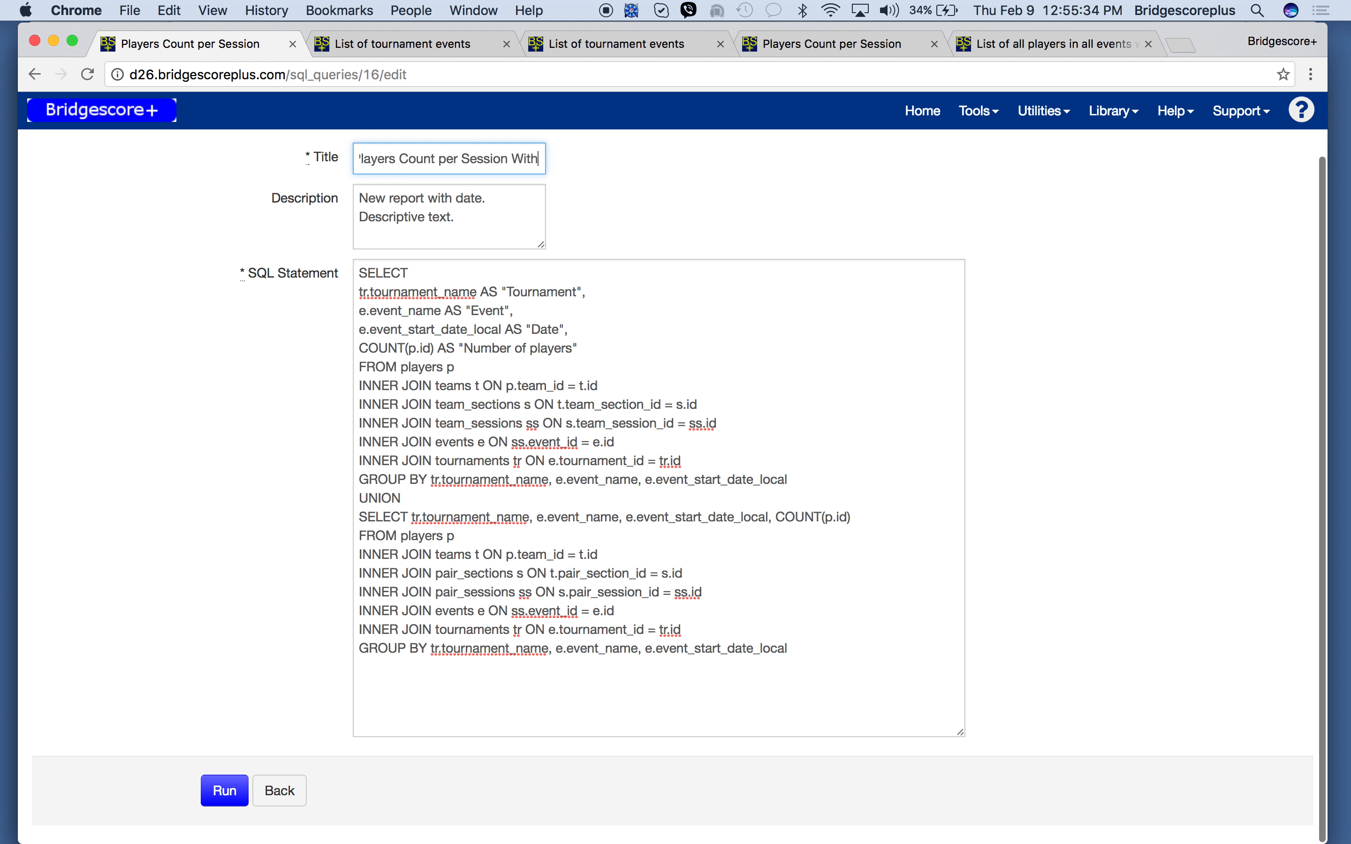
pyautogui.write('Date')
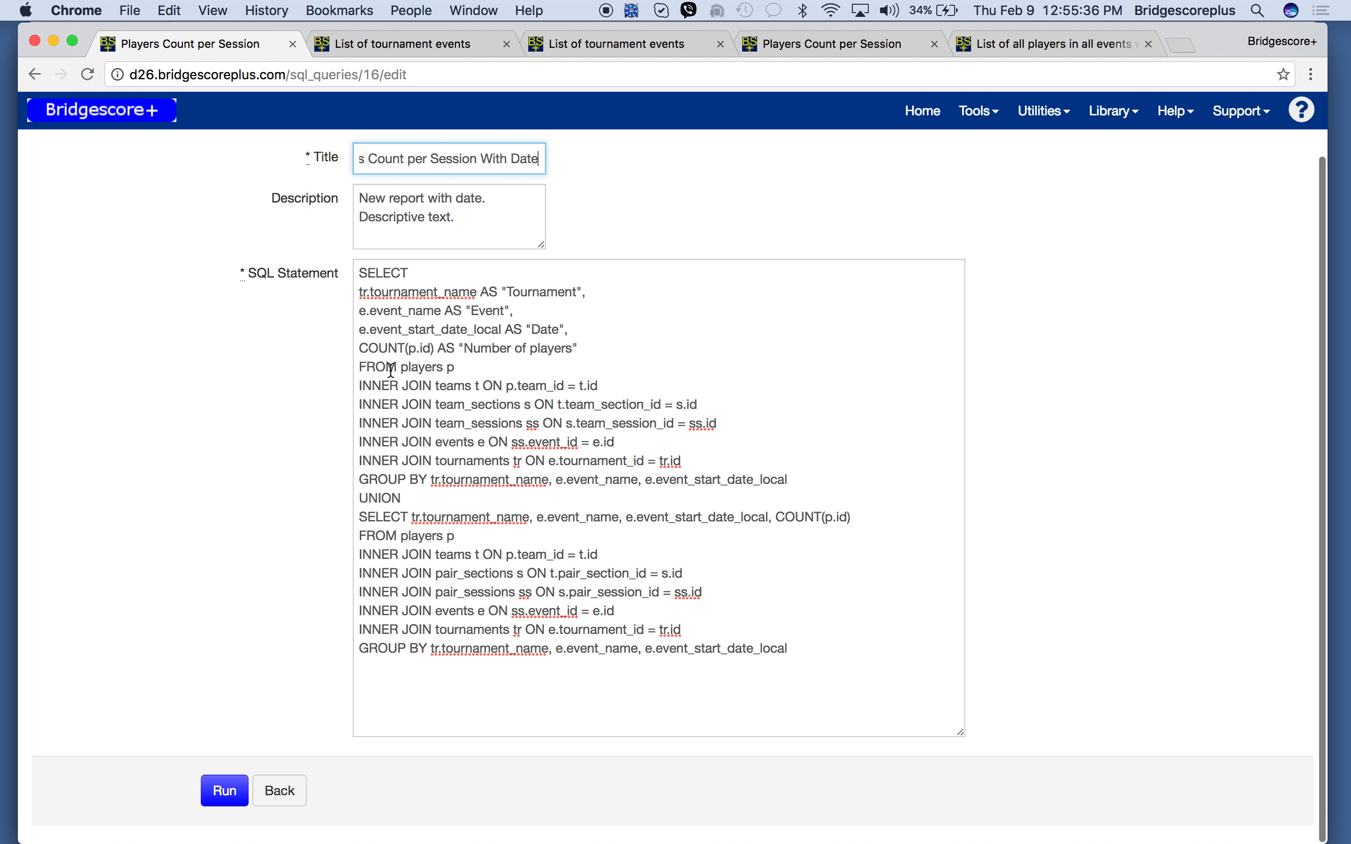
pyautogui.click(226, 795)
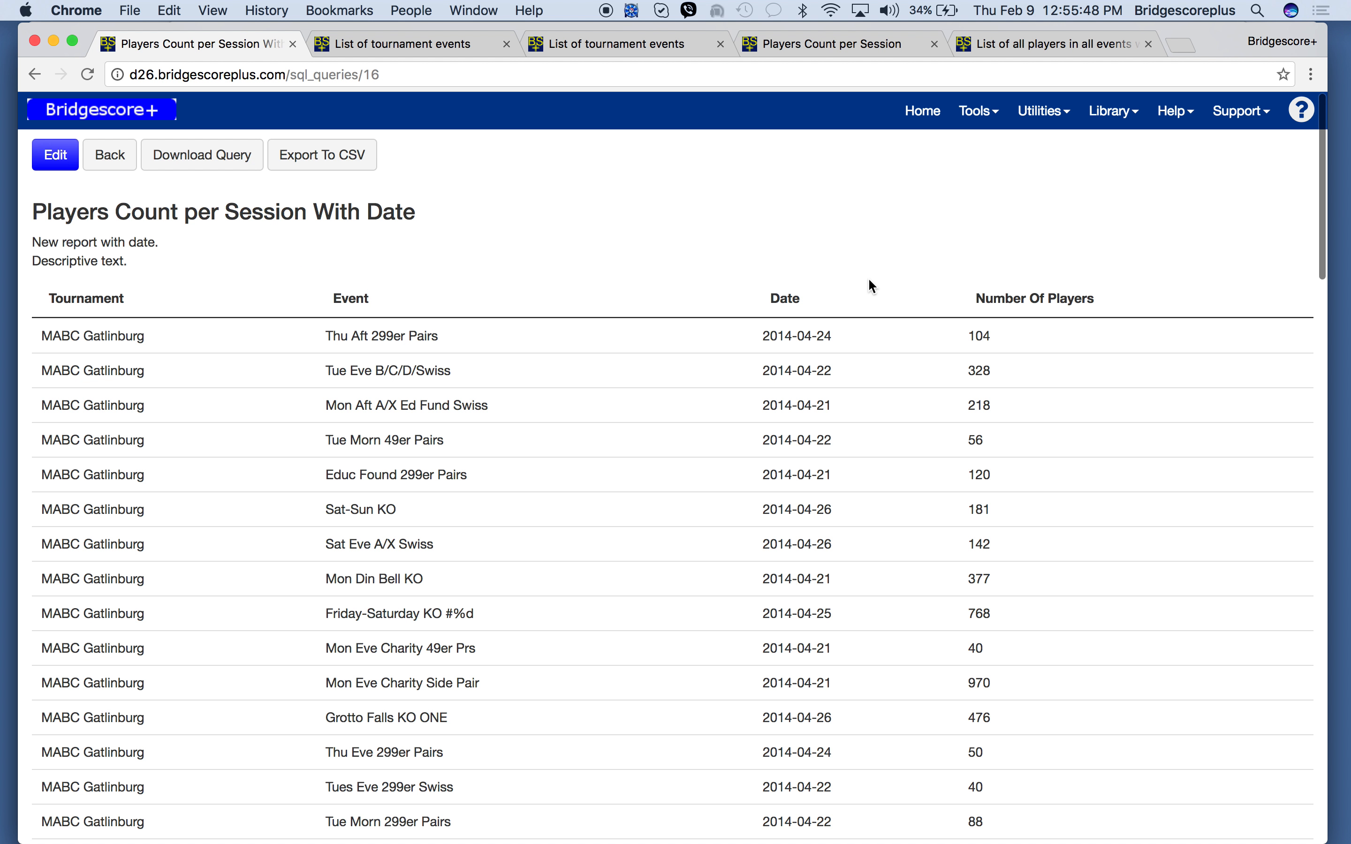
# Step: Export the report's results to CSV and download the query as an SQL file
pyautogui.click(336, 159)
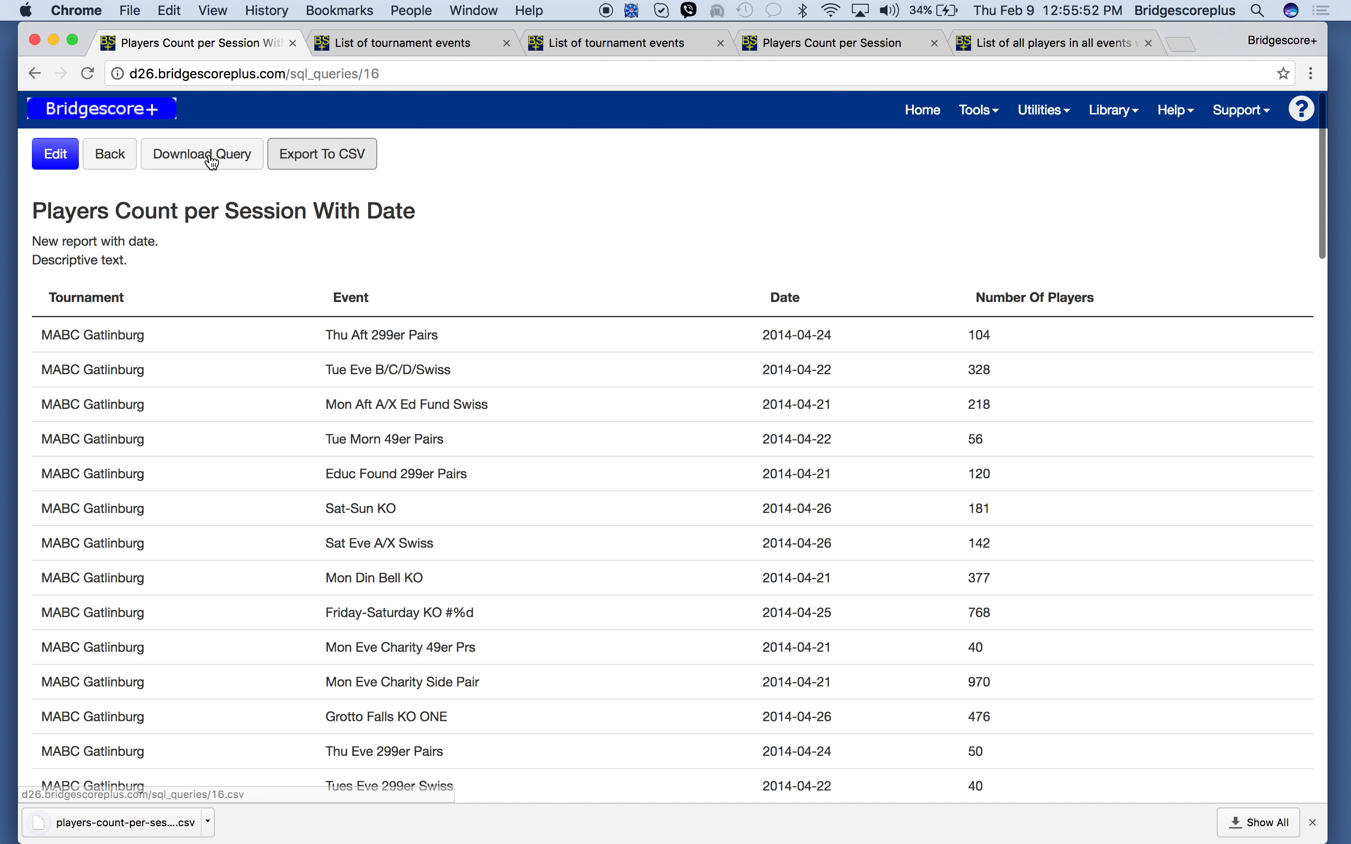
pyautogui.click(212, 162)
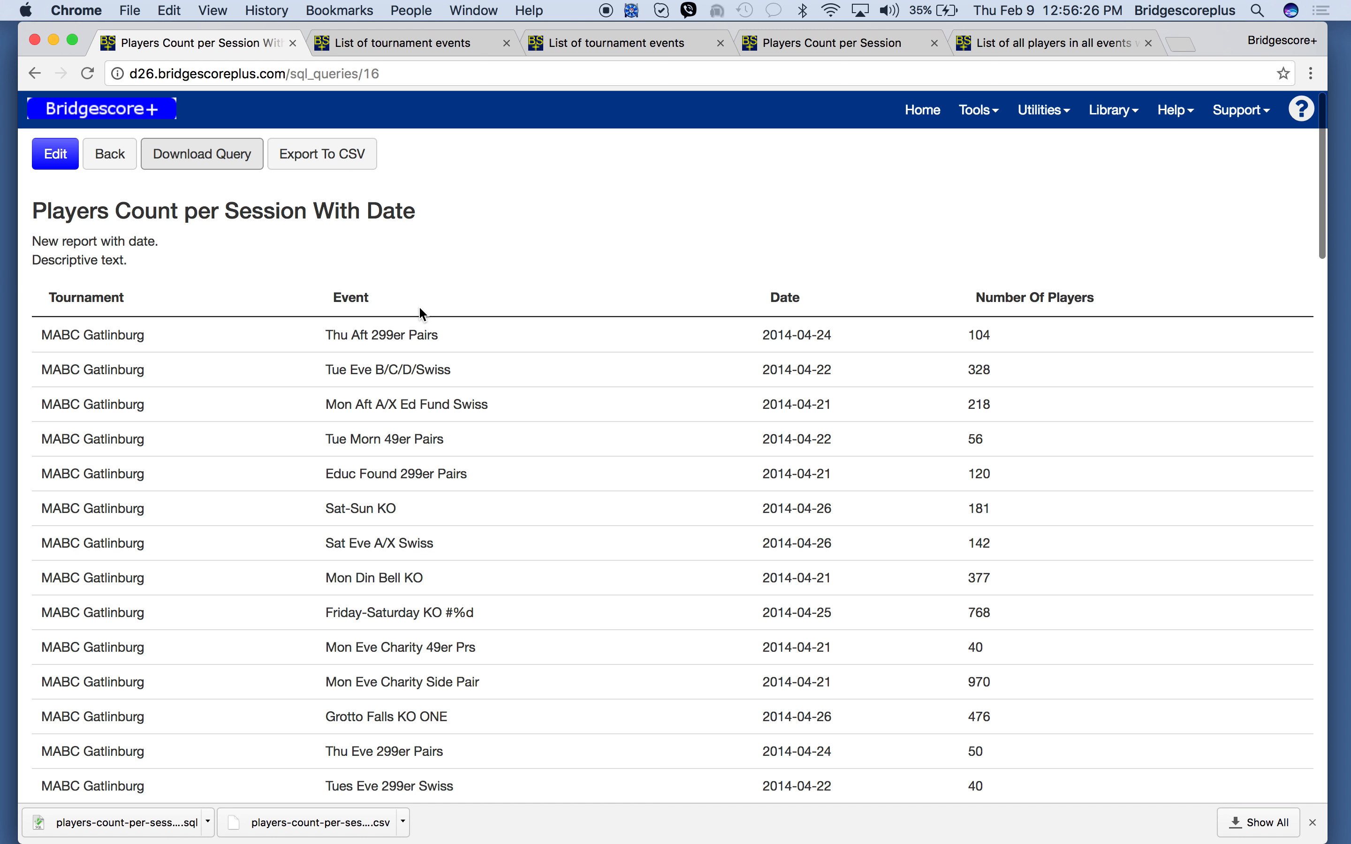
# Step: Return to the Database SQL Queries page and place the cursor in the new query's Title field
pyautogui.click(86, 117)
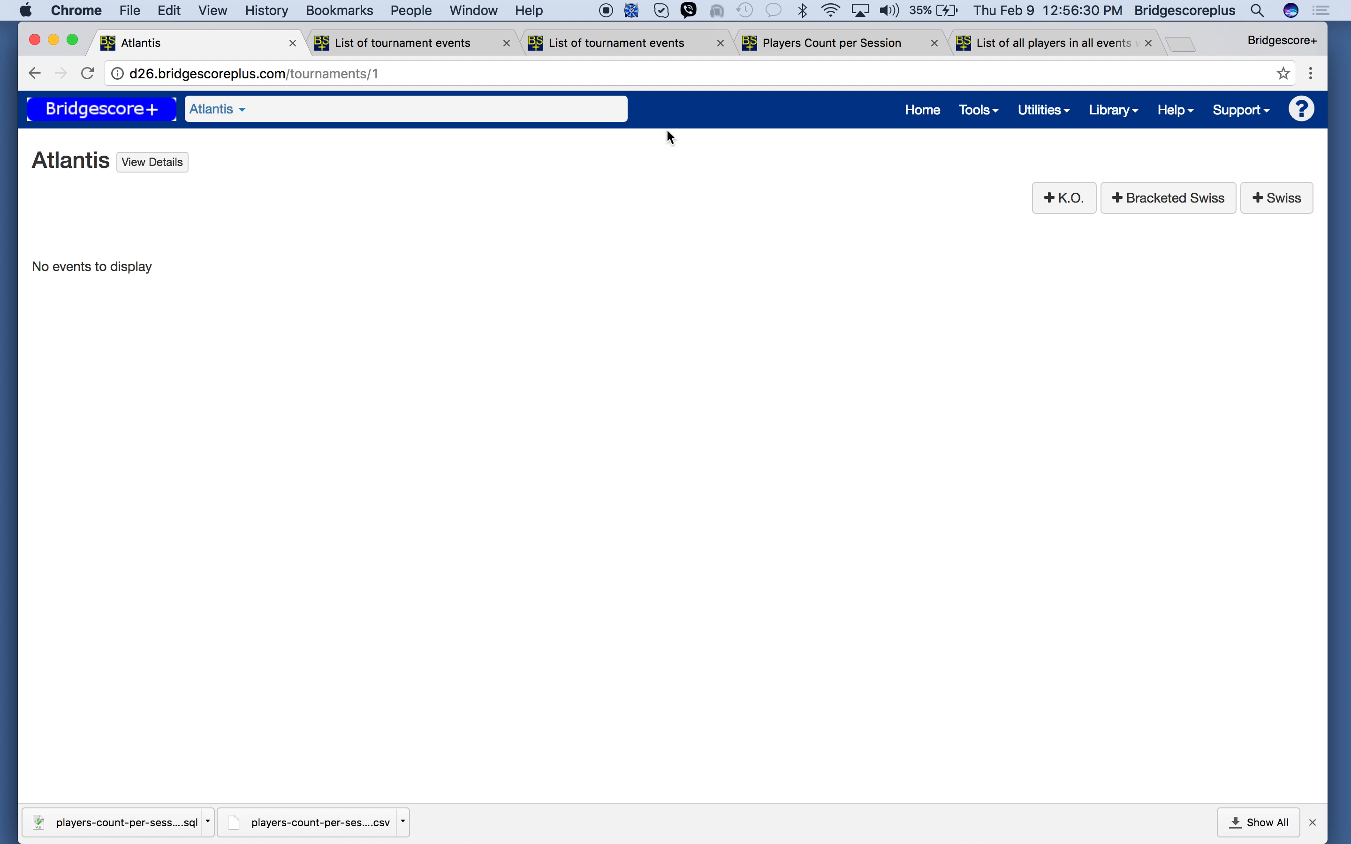
pyautogui.click(980, 110)
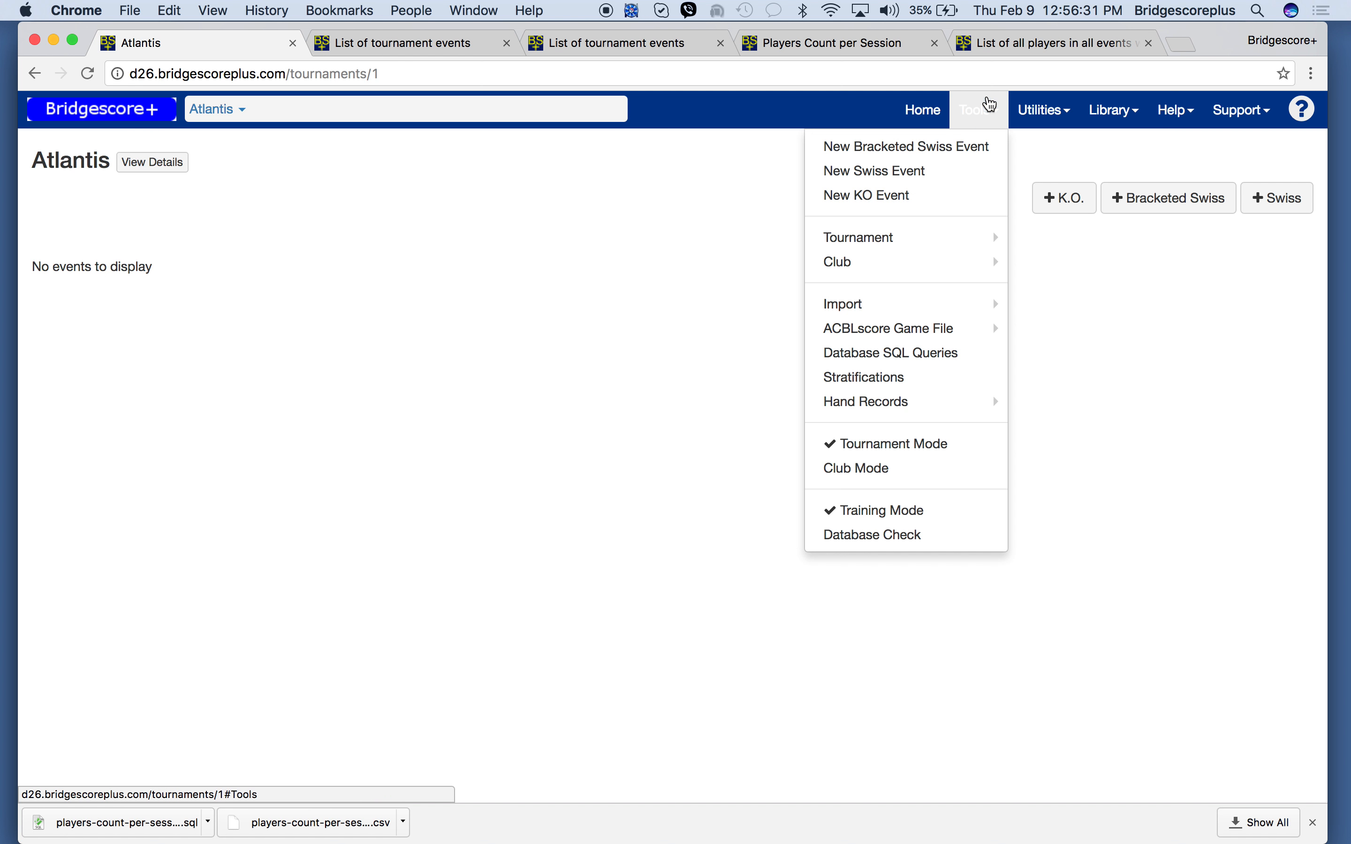
pyautogui.click(929, 351)
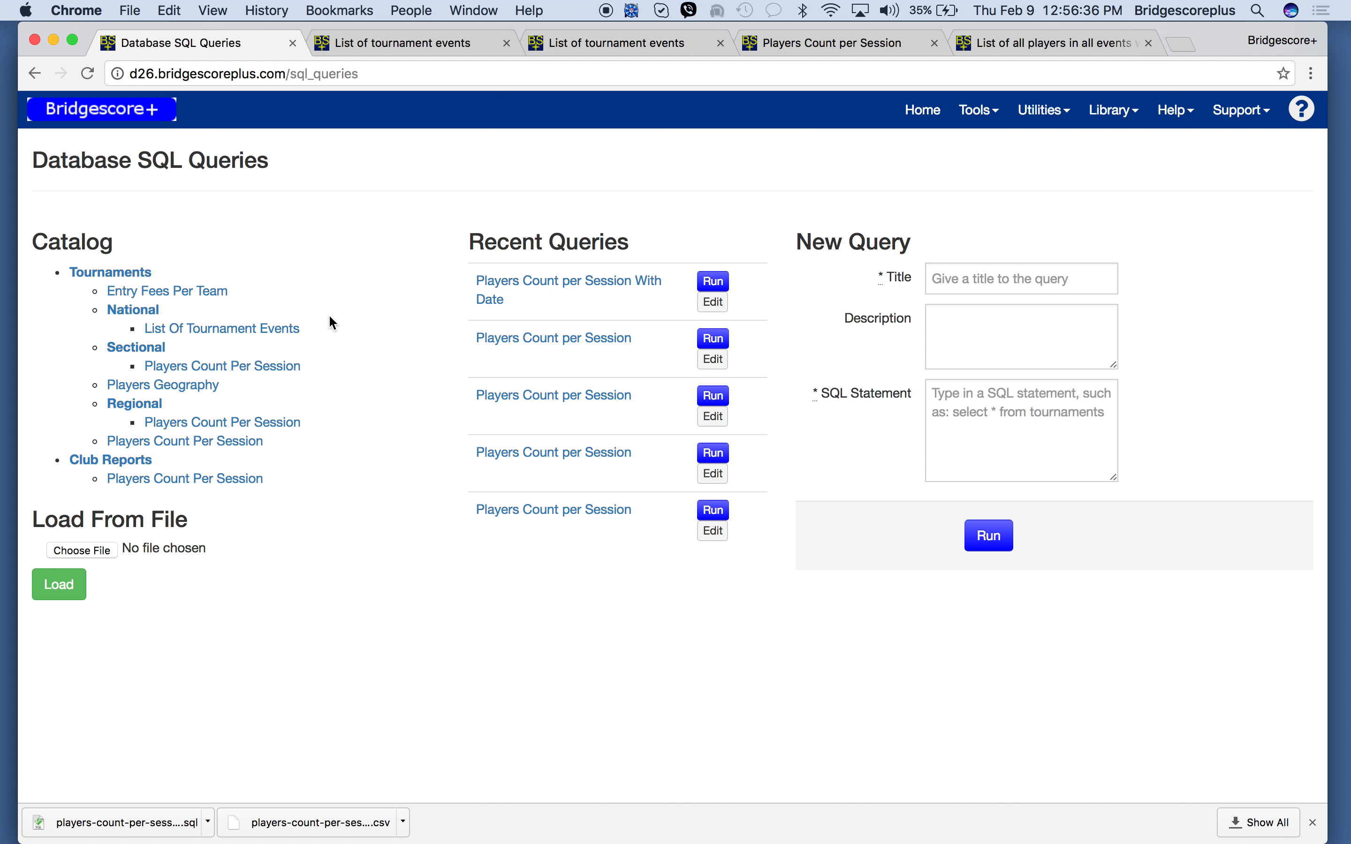
pyautogui.click(950, 279)
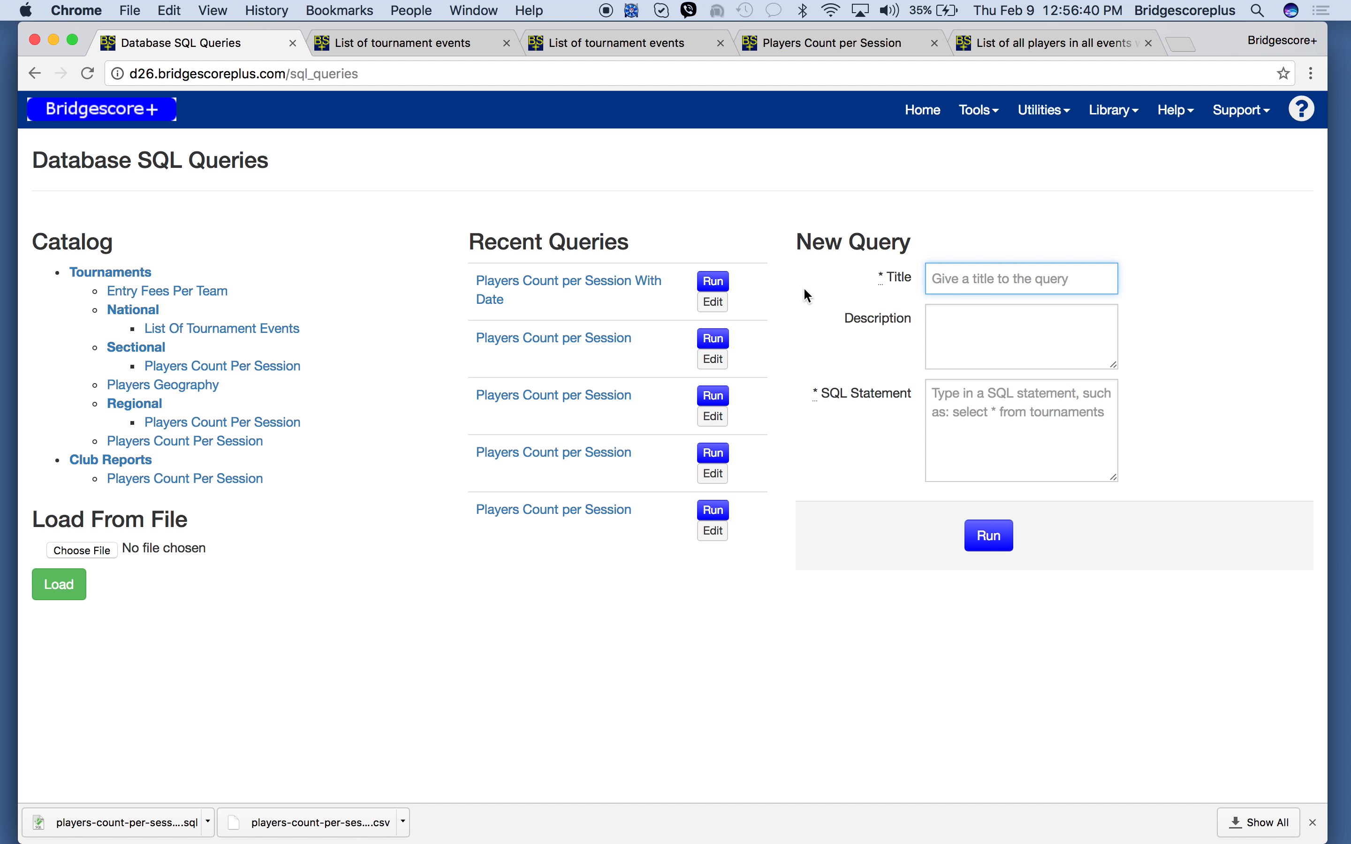